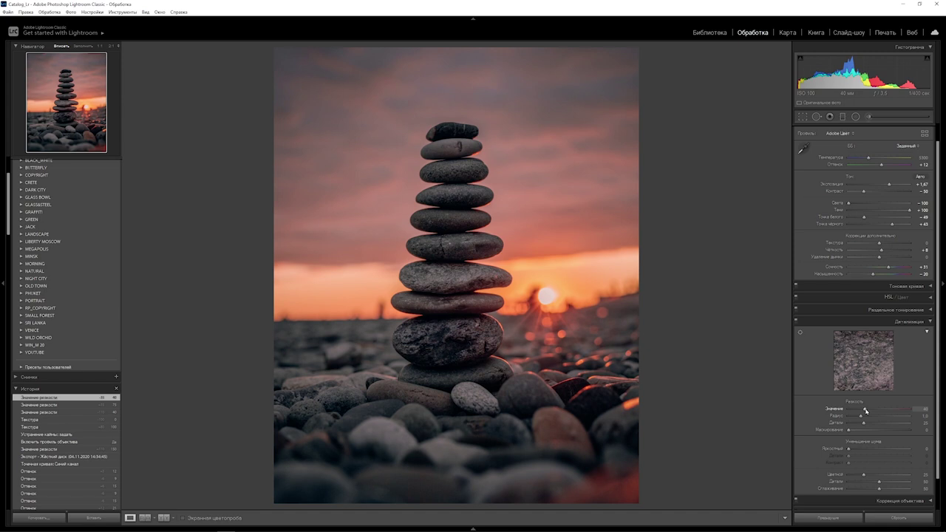
Try the sharpening amount at 150 and examine the stones' detail at 1:1 zoom
{"action": "left_click_drag", "start_coordinate": [865, 411], "coordinate": [863, 410]}
{"action": "left_click", "coordinate": [477, 323]}
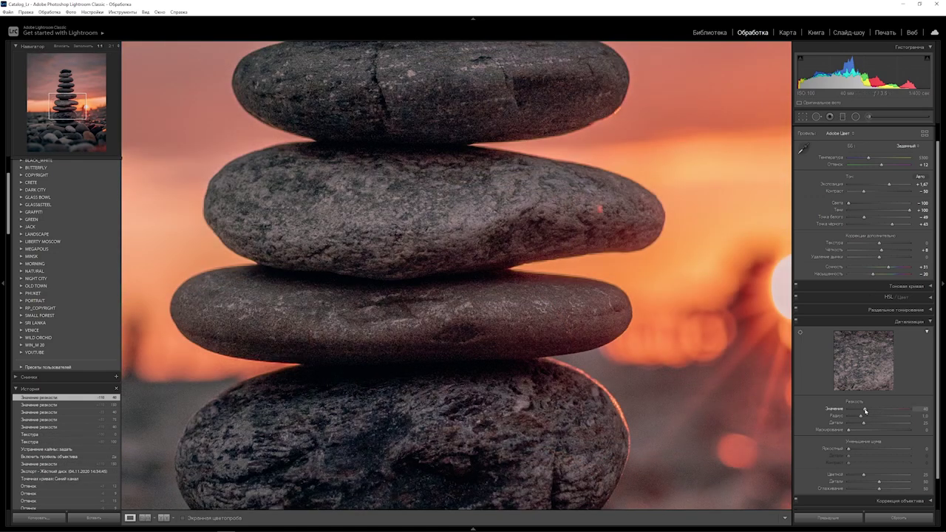
{"action": "left_click_drag", "start_coordinate": [866, 411], "coordinate": [909, 409]}
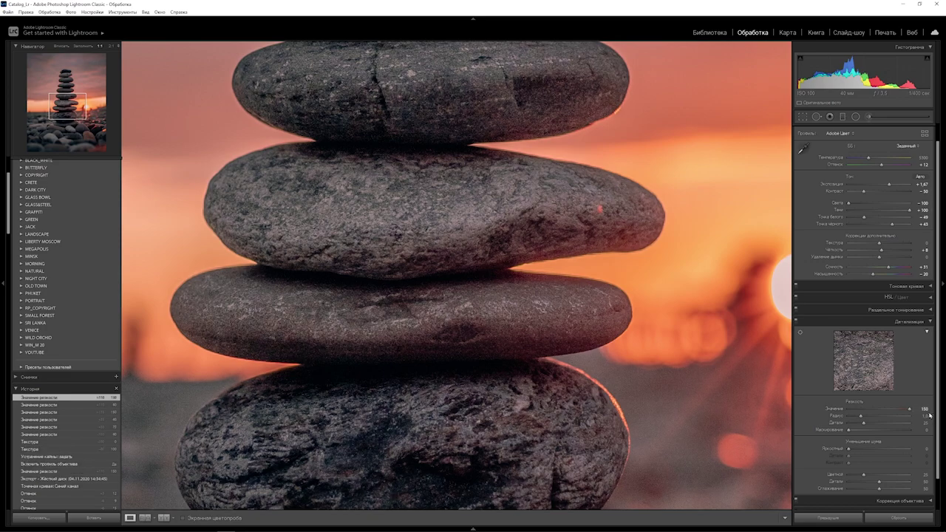
{"action": "left_click_drag", "start_coordinate": [609, 404], "coordinate": [555, 296]}
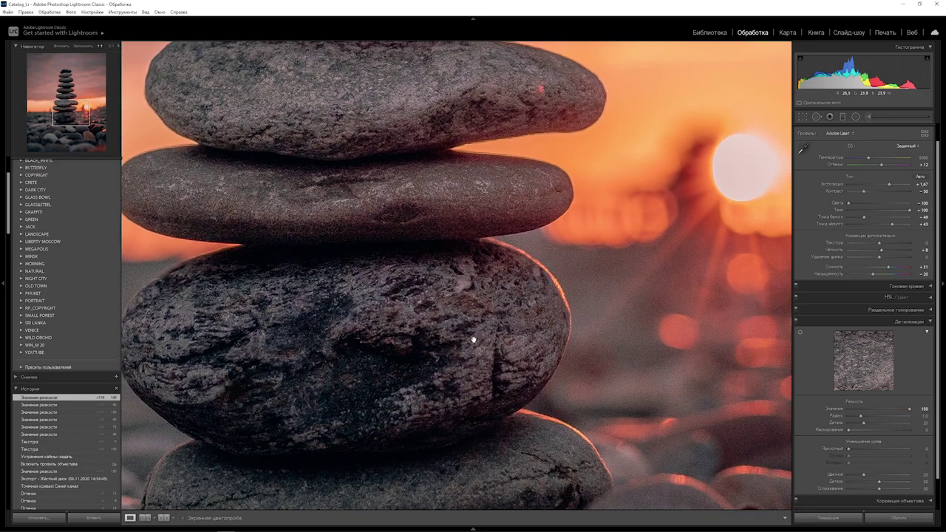
{"action": "left_click_drag", "start_coordinate": [475, 338], "coordinate": [516, 289]}
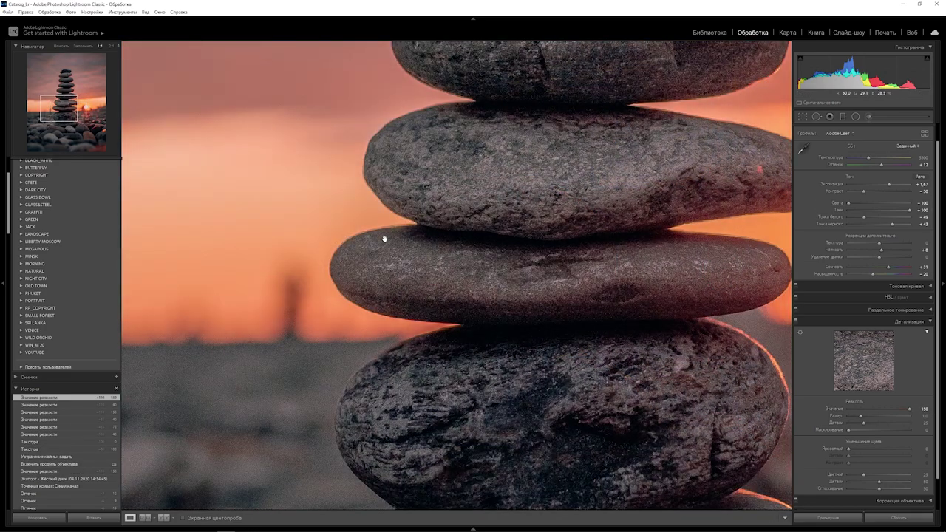
{"action": "left_click_drag", "start_coordinate": [654, 264], "coordinate": [564, 261]}
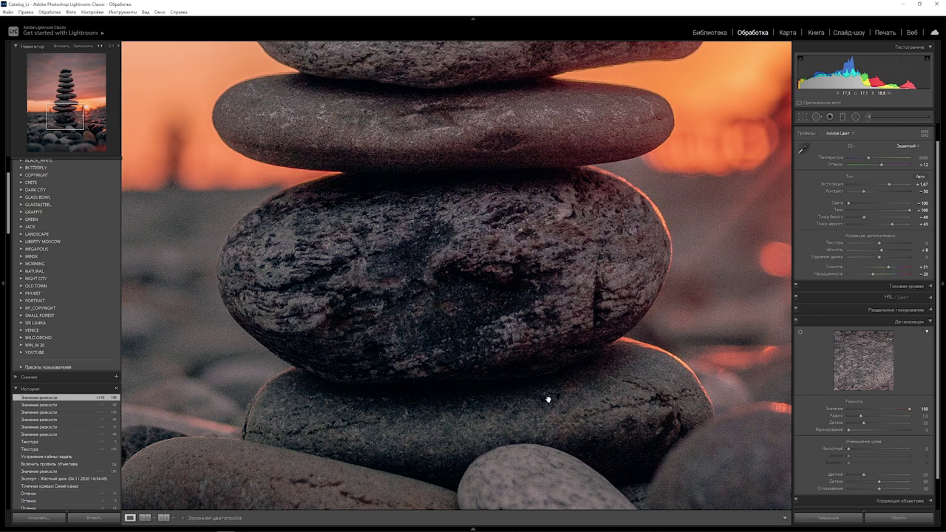
Set the photo's sharpening amount to 75 and return to the full-photo view
{"action": "left_click", "coordinate": [921, 409]}
{"action": "type", "text": "75"}
{"action": "key", "text": "Return"}
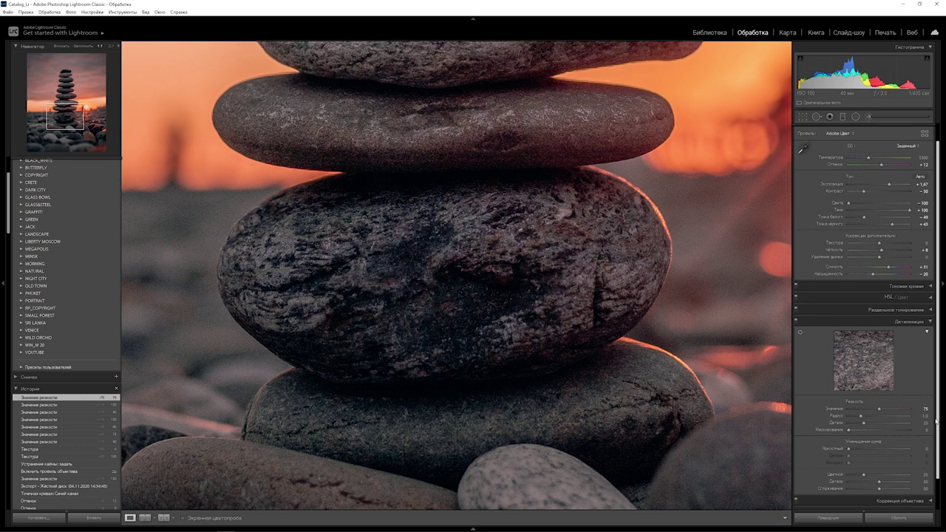
{"action": "left_click", "coordinate": [576, 303]}
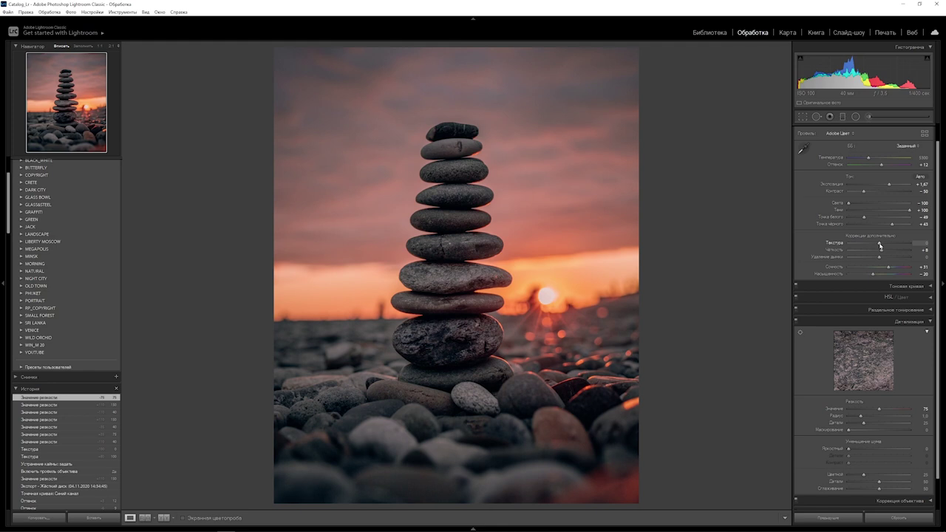
Try texture at +100, inspect the stones up close, and reduce it to about +48
{"action": "left_click_drag", "start_coordinate": [880, 245], "coordinate": [920, 244]}
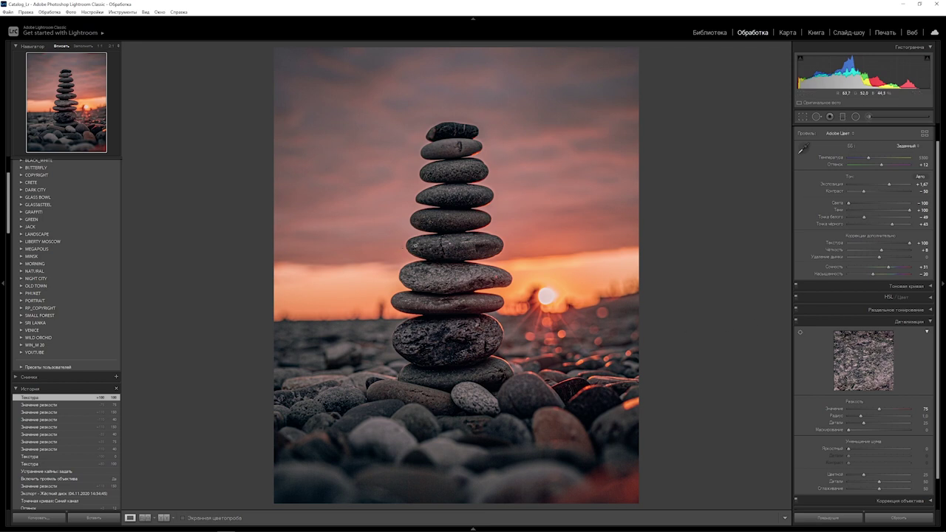
{"action": "left_click", "coordinate": [424, 255]}
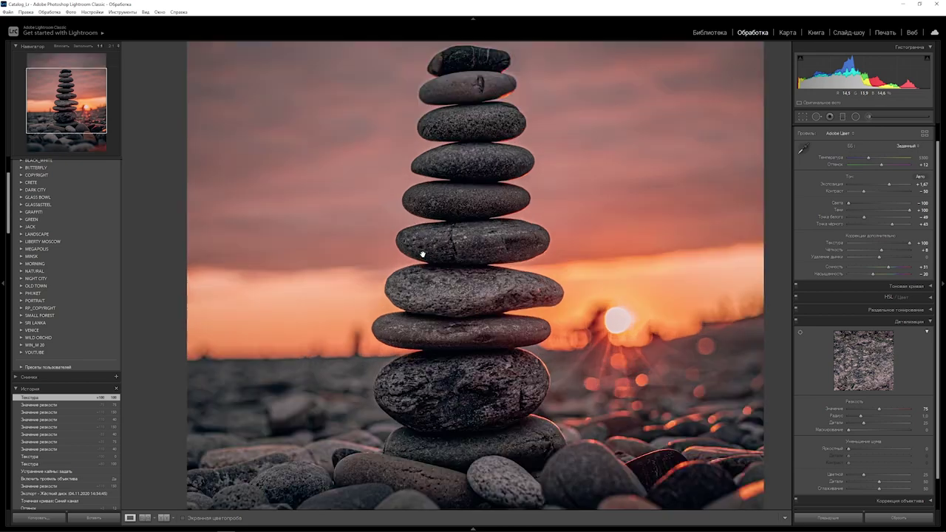
{"action": "left_click", "coordinate": [424, 243]}
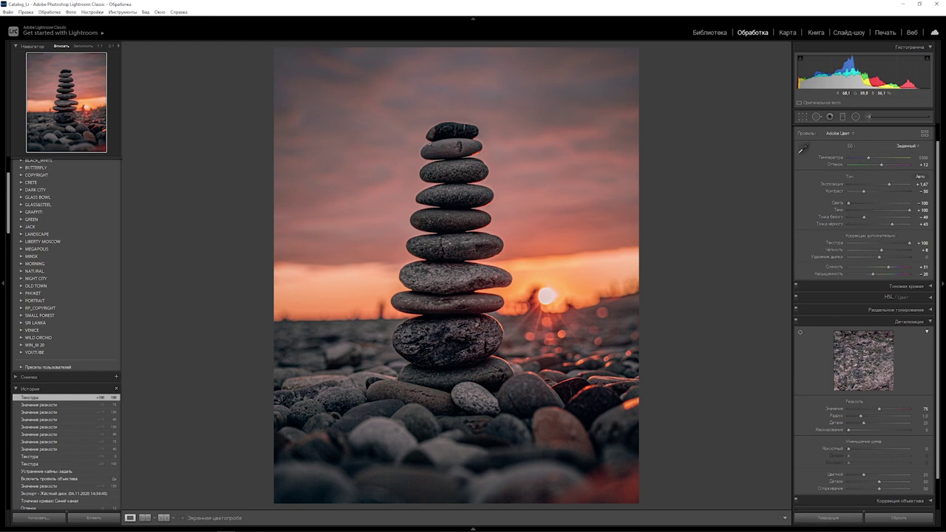
{"action": "left_click_drag", "start_coordinate": [909, 242], "coordinate": [894, 246]}
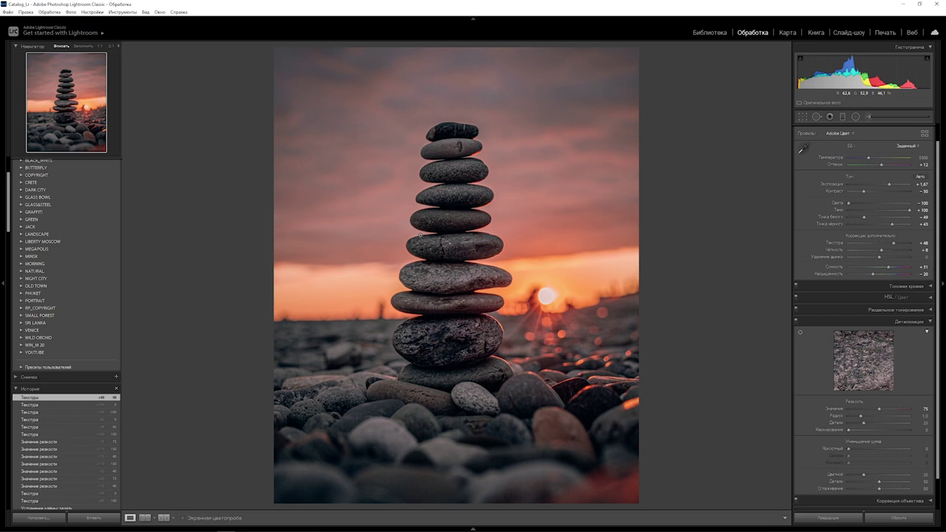
Set the photo's texture to +20
{"action": "left_click", "coordinate": [924, 242]}
{"action": "type", "text": "3020"}
{"action": "key", "text": "Return"}
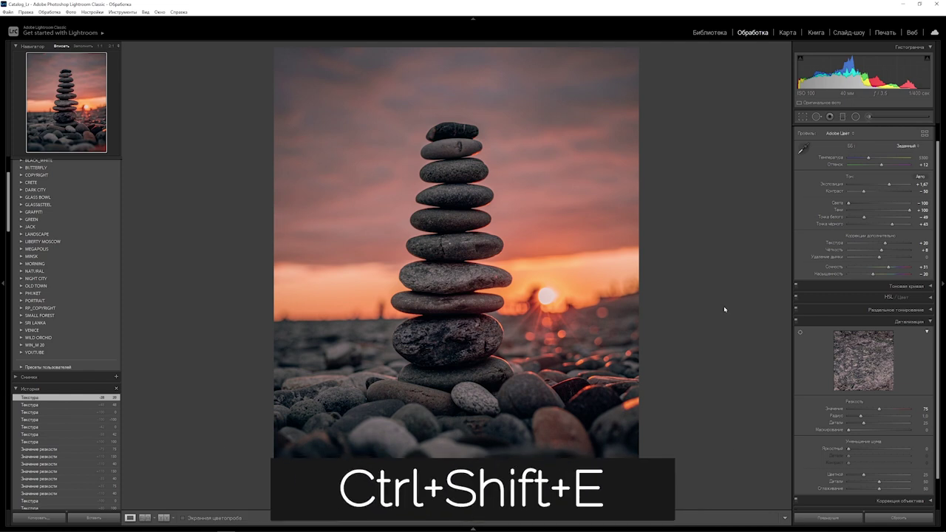
Start exporting the photo to the hard drive, with JPEG as the format and sRGB as the colour space
{"action": "key", "text": "ctrl+shift+e"}
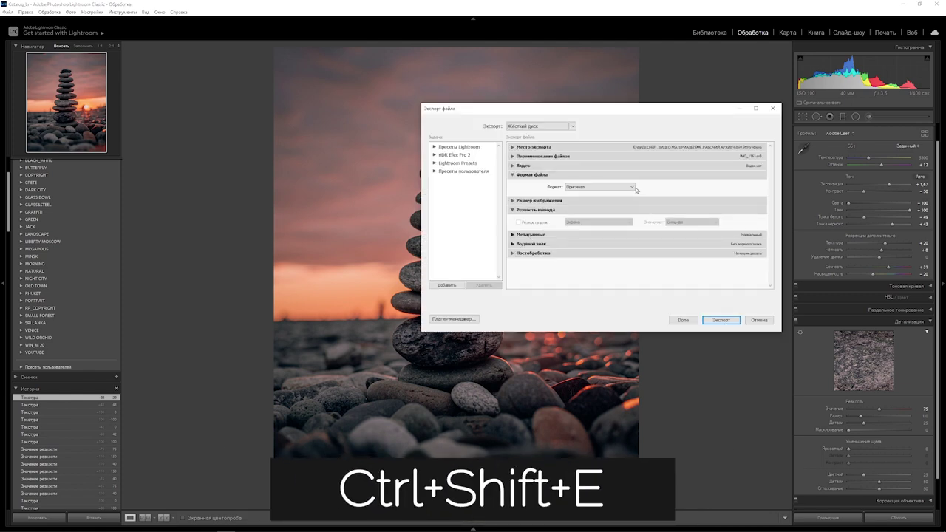
{"action": "left_click", "coordinate": [629, 189]}
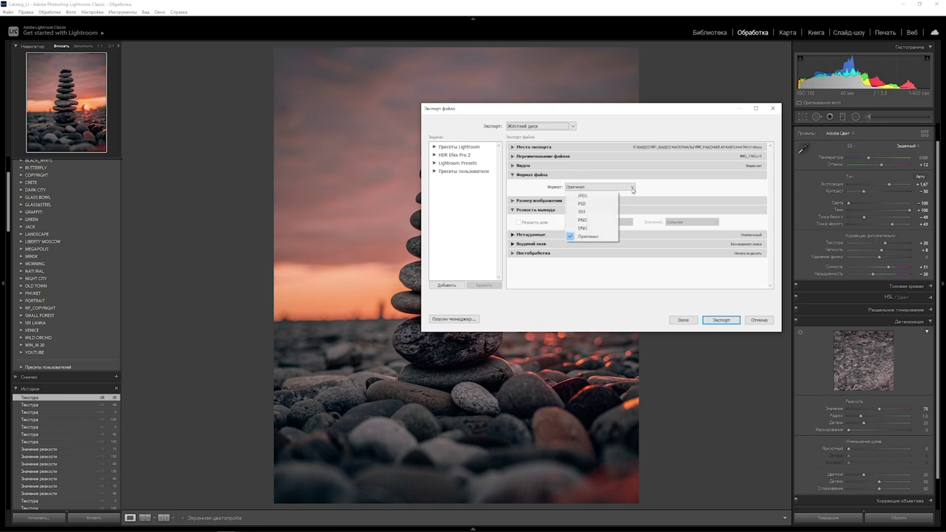
{"action": "left_click", "coordinate": [592, 196]}
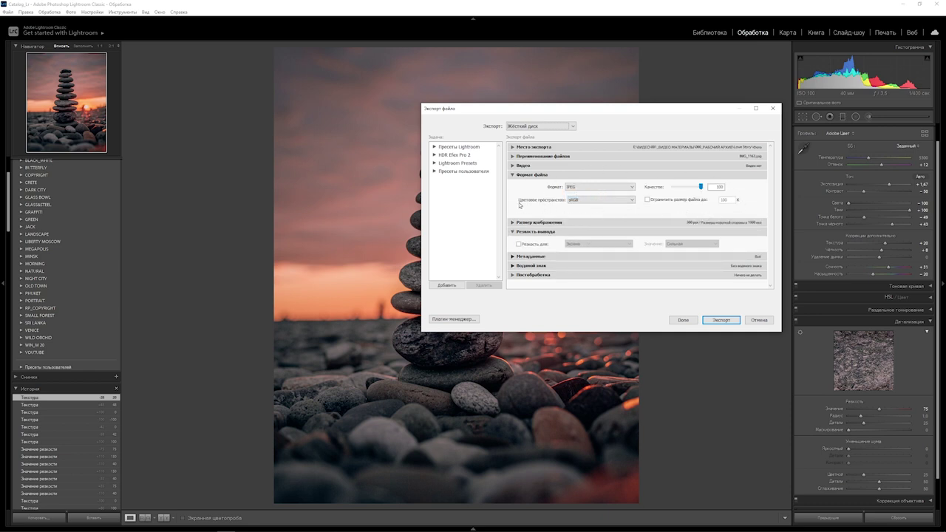
{"action": "left_click", "coordinate": [633, 200]}
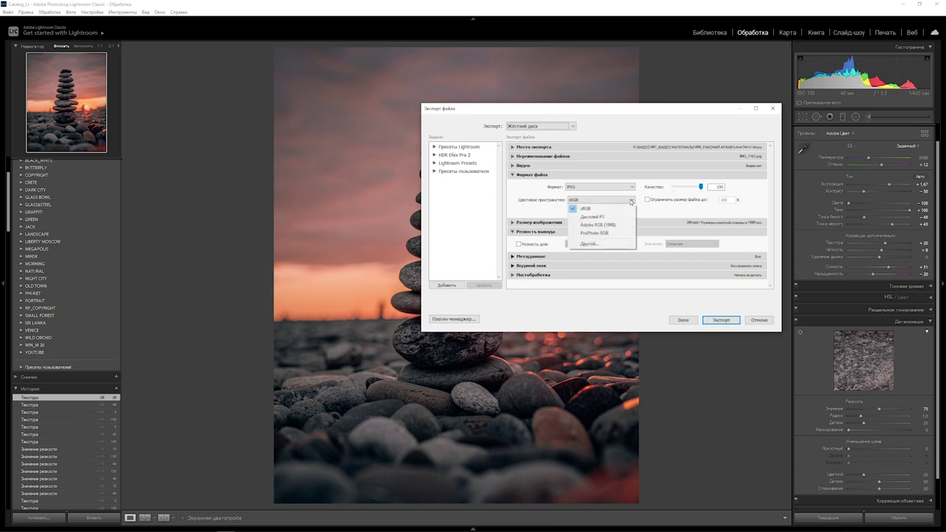
{"action": "left_click", "coordinate": [624, 212]}
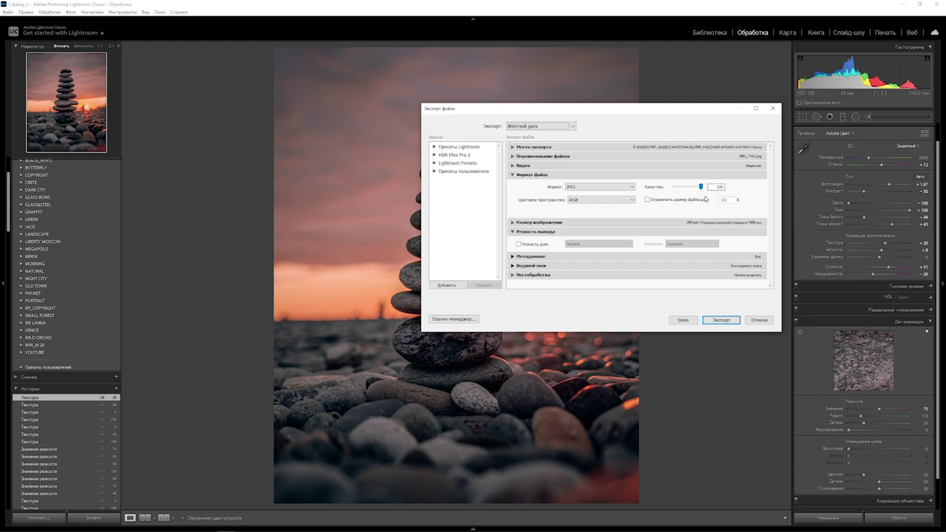
Enable output sharpening for screen with the strong (Сильная) amount
{"action": "left_click", "coordinate": [518, 244]}
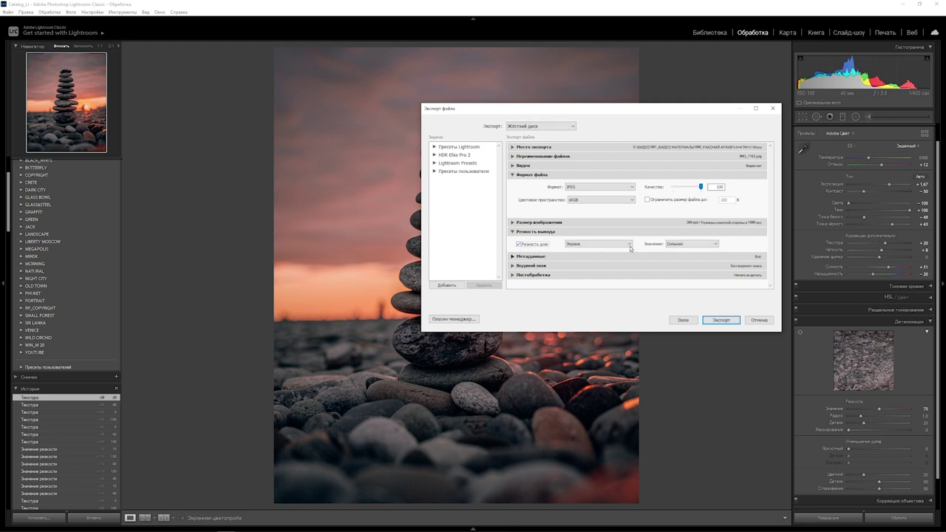
{"action": "left_click", "coordinate": [630, 248]}
{"action": "left_click", "coordinate": [661, 251]}
{"action": "left_click", "coordinate": [714, 250]}
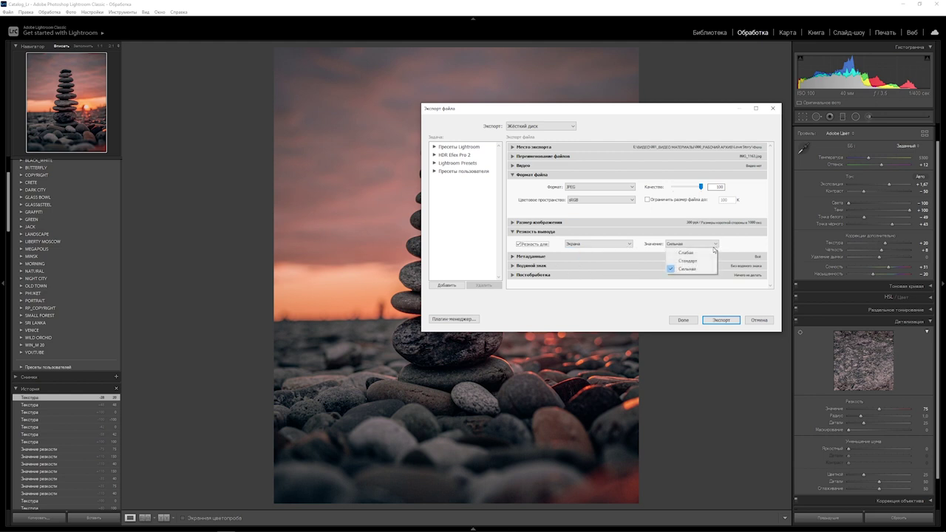
{"action": "left_click", "coordinate": [698, 270]}
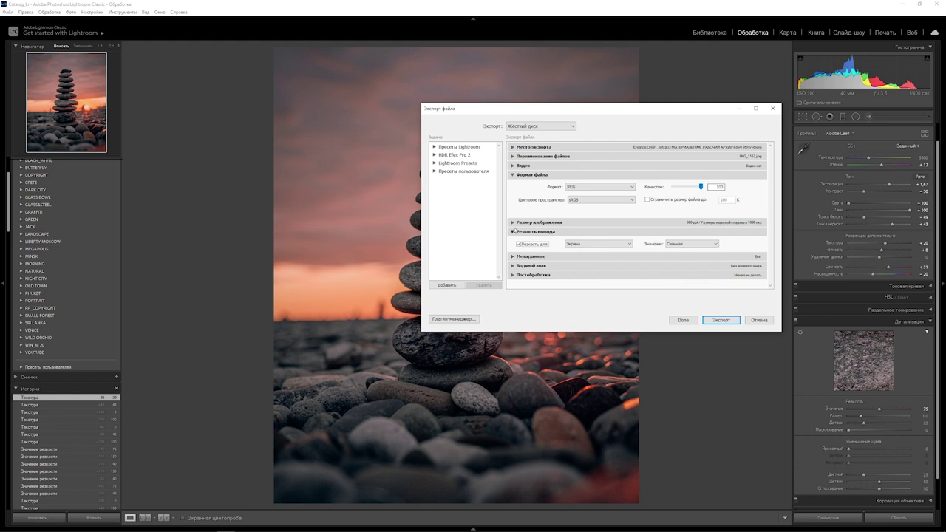
Review the export's image size and destination folder settings, and export the photo
{"action": "left_click", "coordinate": [512, 222]}
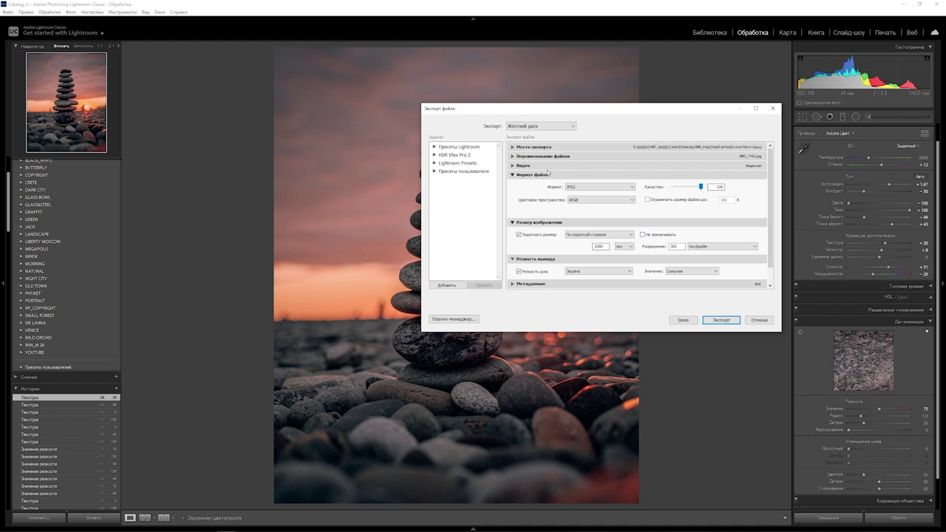
{"action": "left_click", "coordinate": [514, 147]}
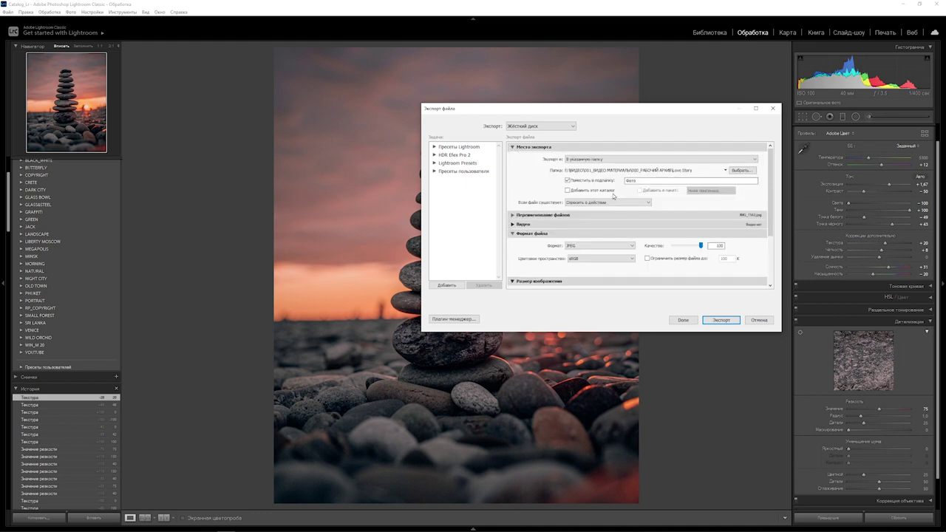
{"action": "left_click", "coordinate": [722, 320]}
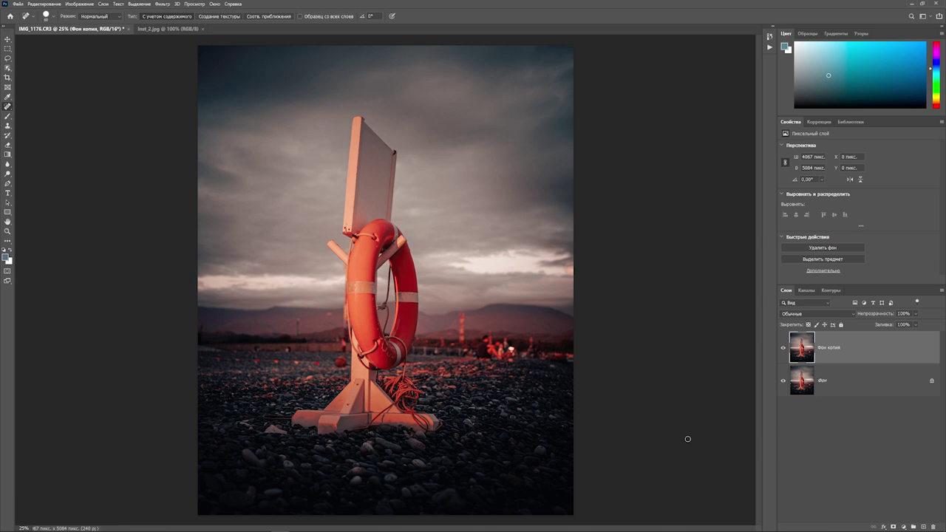
In Photoshop, apply Smart Sharpen to the lifebuoy photo's copied layer with a 135% amount and a slightly reduced radius
{"action": "left_click", "coordinate": [162, 4]}
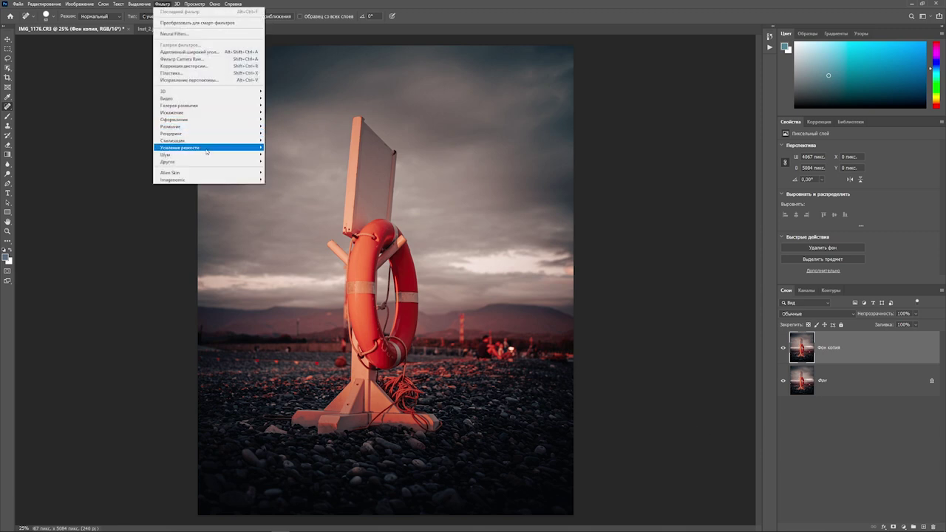
{"action": "mouse_move", "coordinate": [221, 148]}
{"action": "left_click", "coordinate": [291, 147]}
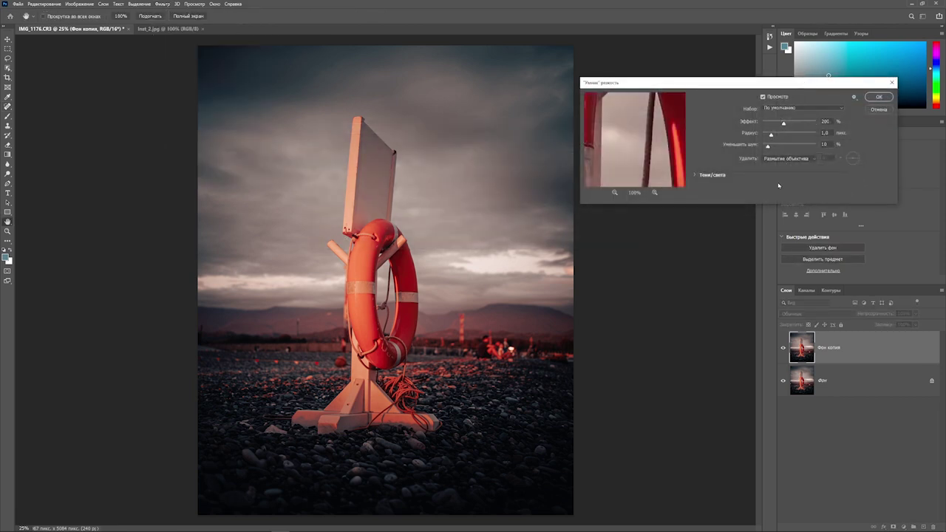
{"action": "left_click", "coordinate": [708, 174]}
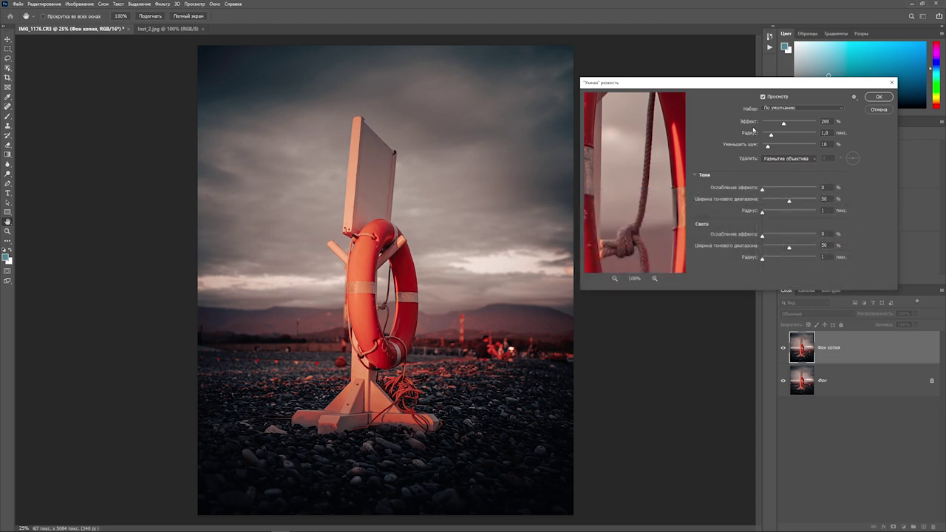
{"action": "double_click", "coordinate": [832, 120]}
{"action": "type", "text": "135"}
{"action": "left_click_drag", "start_coordinate": [771, 134], "coordinate": [769, 133]}
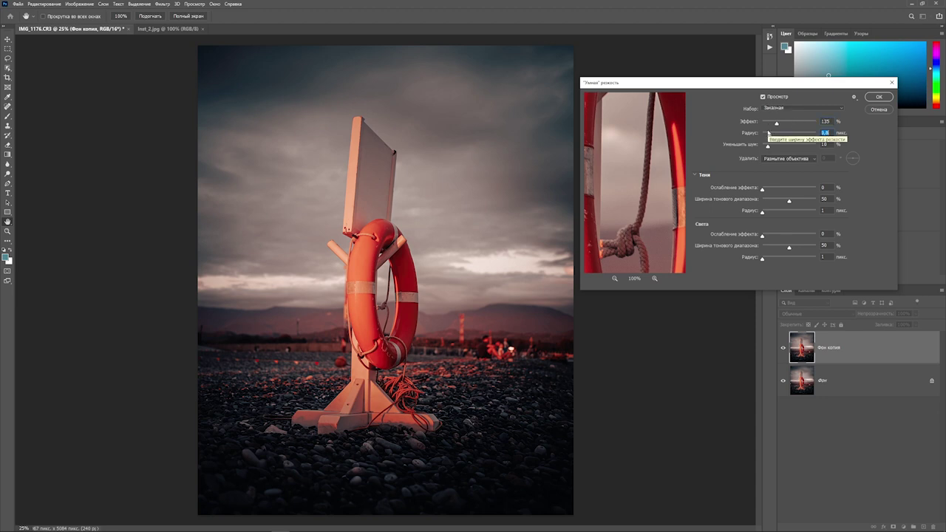
{"action": "left_click", "coordinate": [880, 99]}
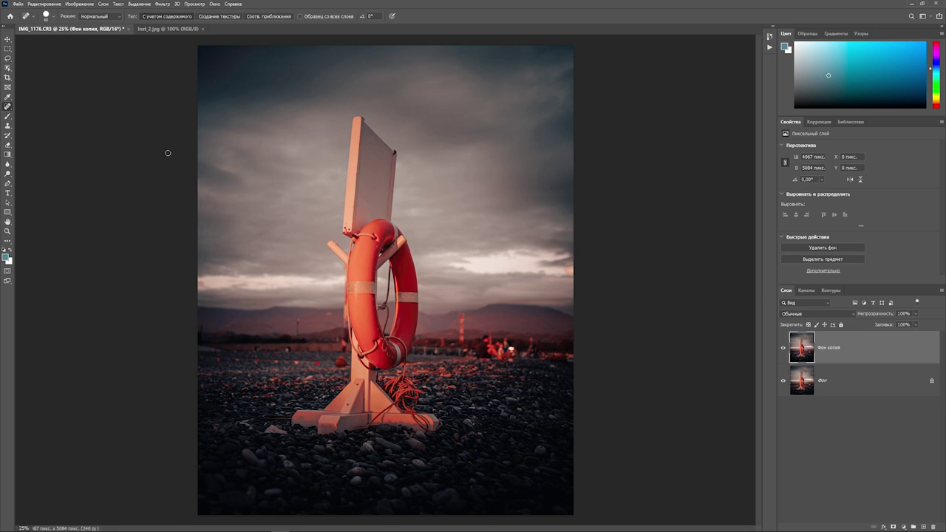
Save the lifebuoy image for web as a JPEG with a width of 1080 pixels
{"action": "left_click", "coordinate": [17, 5]}
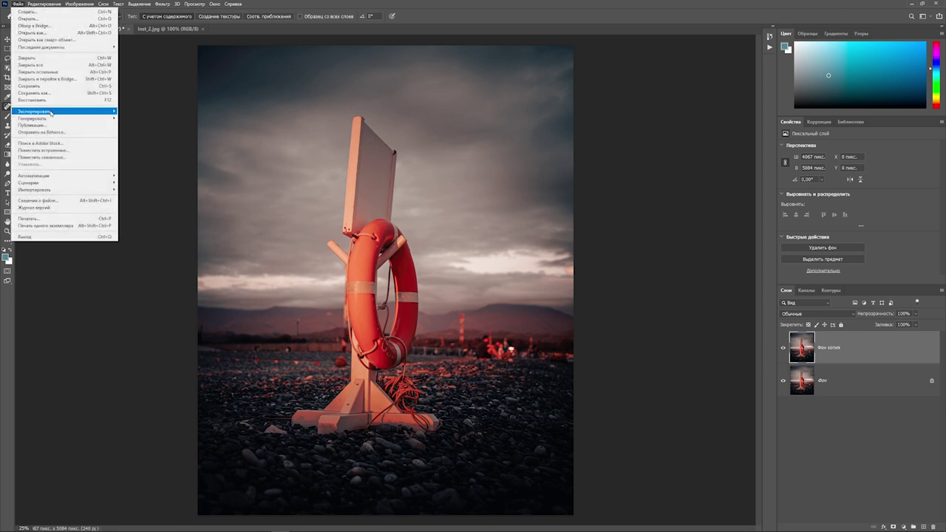
{"action": "mouse_move", "coordinate": [50, 111]}
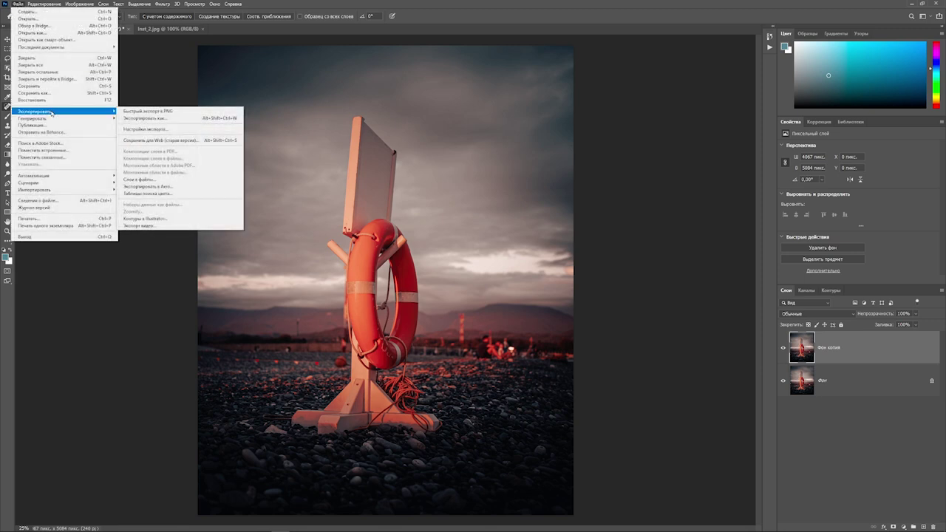
{"action": "left_click", "coordinate": [203, 142]}
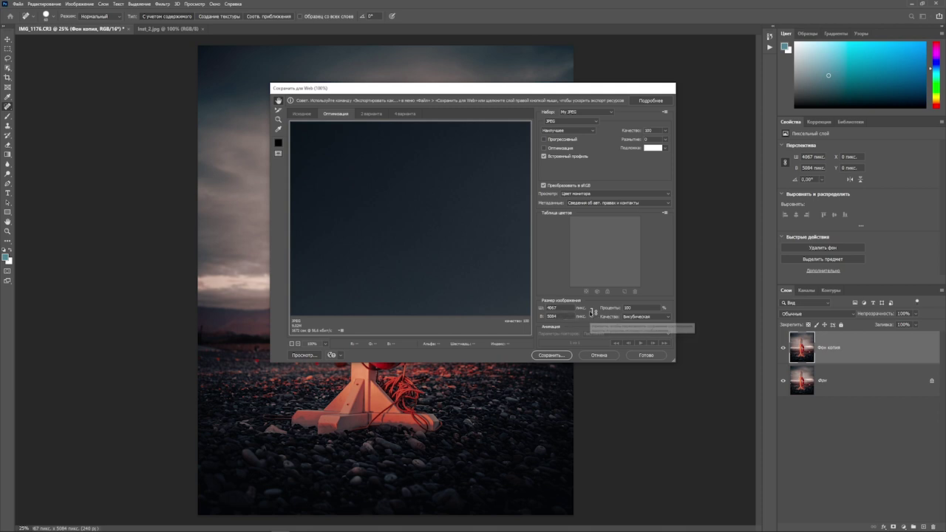
{"action": "double_click", "coordinate": [553, 308]}
{"action": "type", "text": "1"}
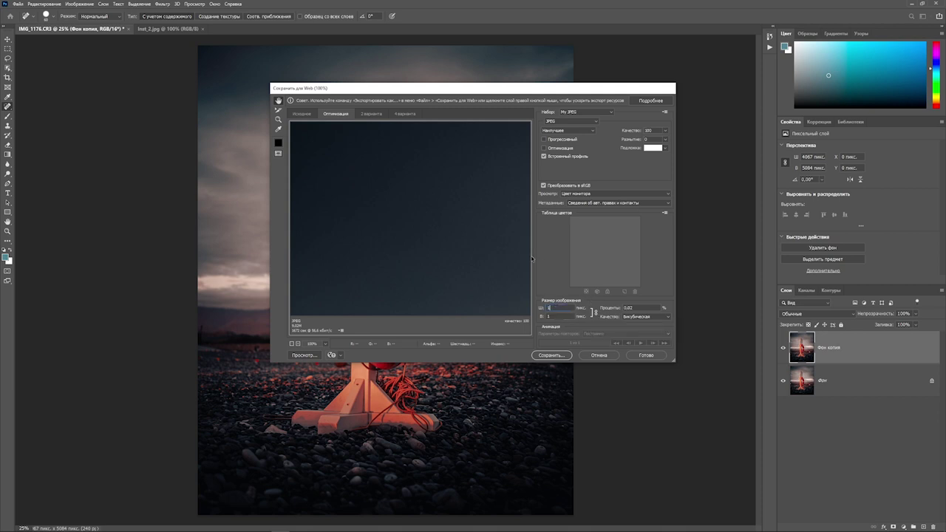
{"action": "type", "text": "080"}
{"action": "left_click", "coordinate": [553, 359]}
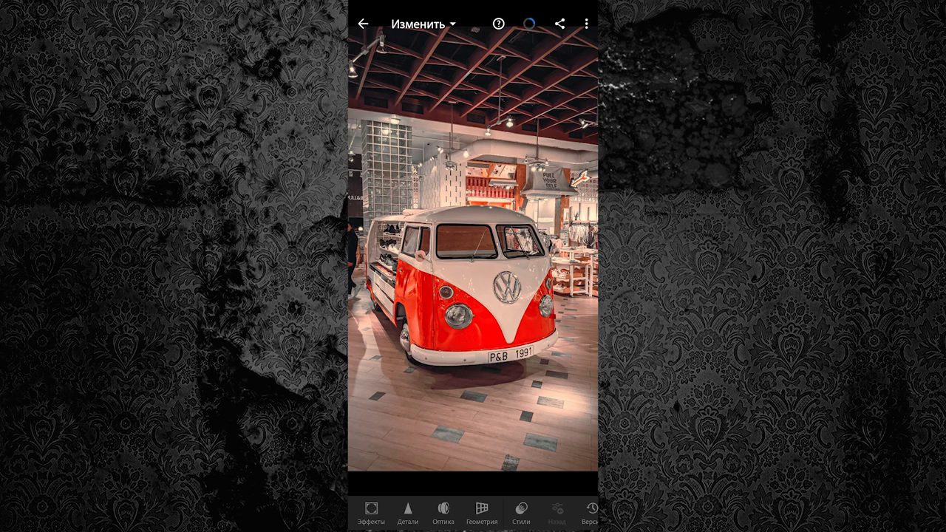
In Lightroom mobile, set the red van photo's sharpening to 75
{"action": "left_click", "coordinate": [407, 510]}
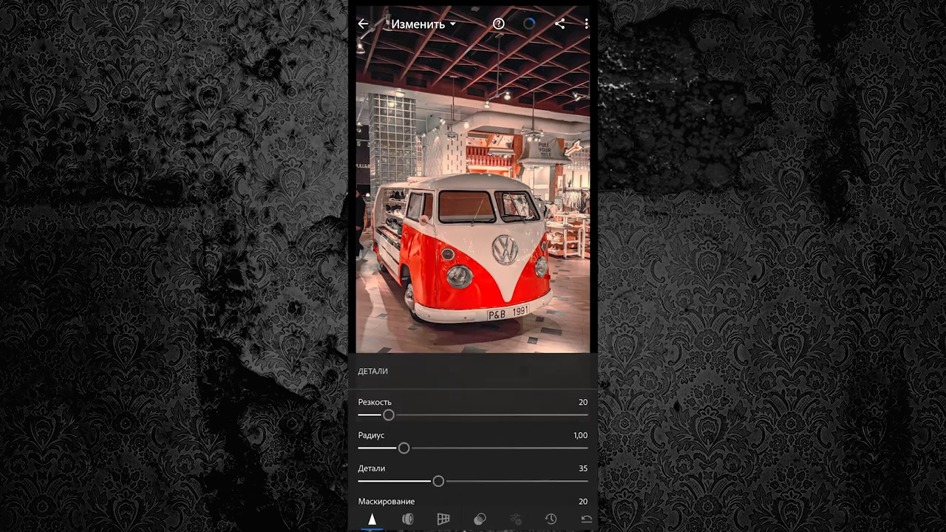
{"action": "left_click_drag", "start_coordinate": [388, 414], "coordinate": [457, 422]}
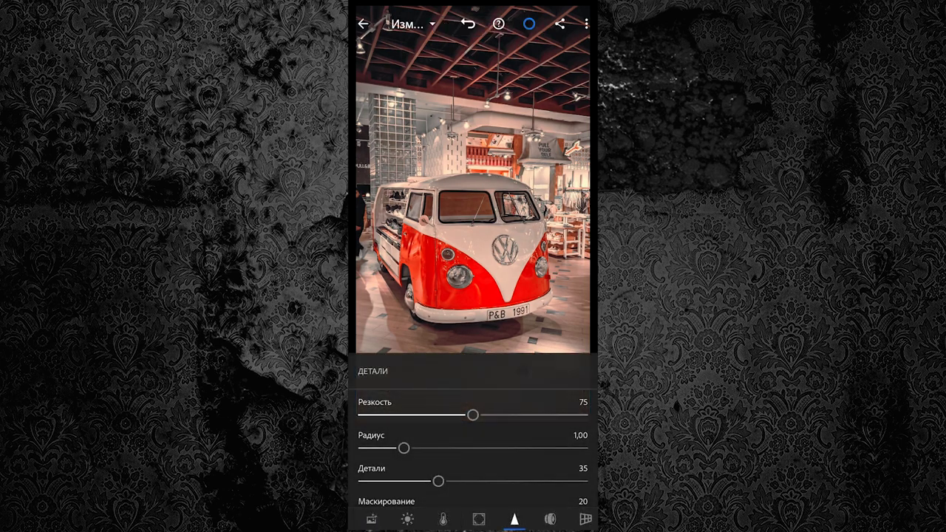
Set the red van photo's Texture (Текстура) effect to 20
{"action": "left_click", "coordinate": [479, 520]}
{"action": "mouse_move", "coordinate": [486, 415]}
{"action": "left_mouse_down"}
{"action": "mouse_move", "coordinate": [504, 421]}
{"action": "mouse_move", "coordinate": [495, 421]}
{"action": "left_mouse_up"}
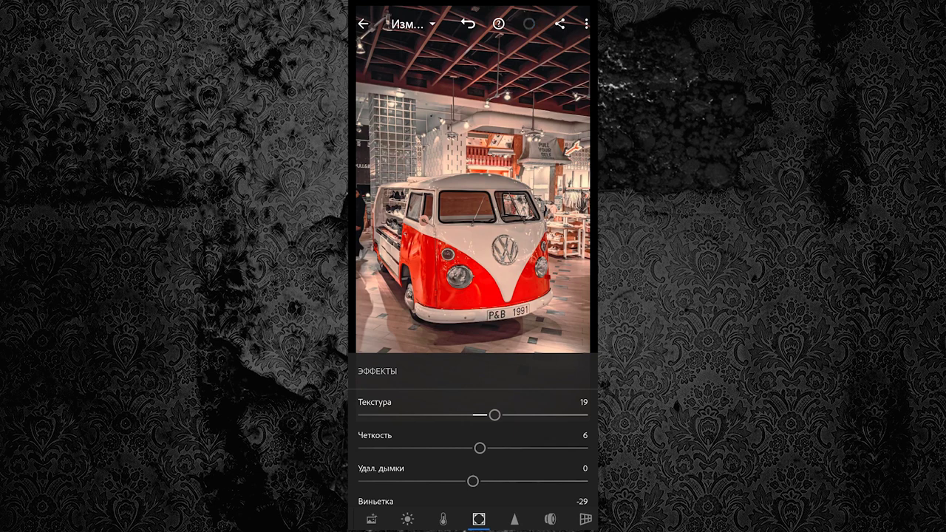
{"action": "left_click_drag", "start_coordinate": [495, 415], "coordinate": [496, 415]}
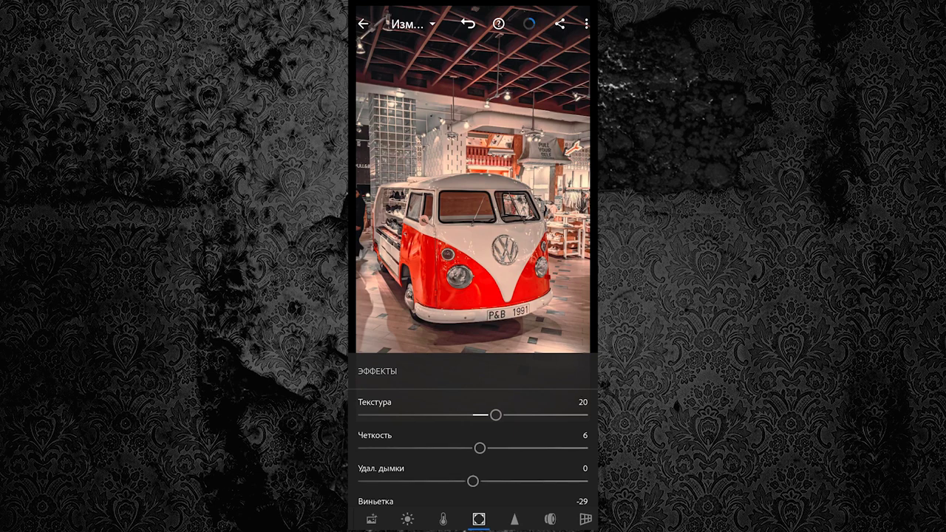
Open the custom export settings for the van photo and choose JPG as the file type
{"action": "left_click", "coordinate": [560, 24]}
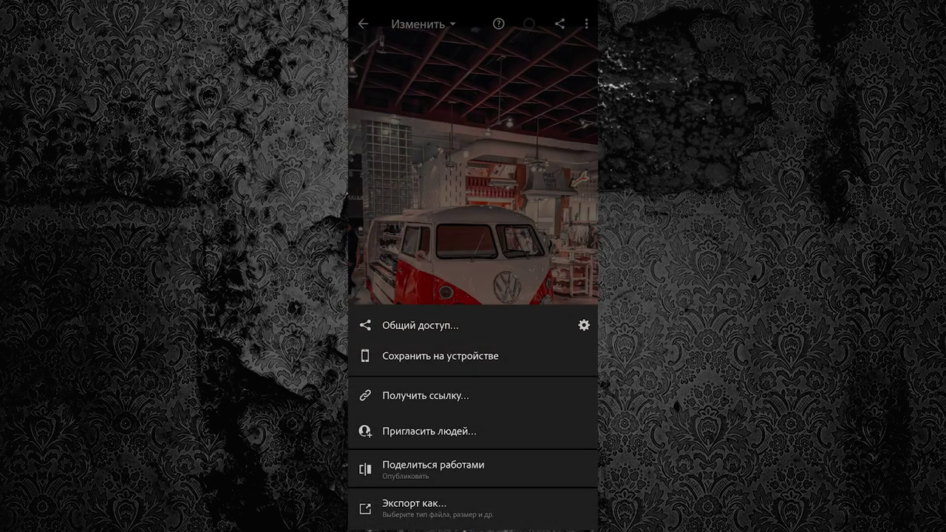
{"action": "left_click", "coordinate": [414, 507]}
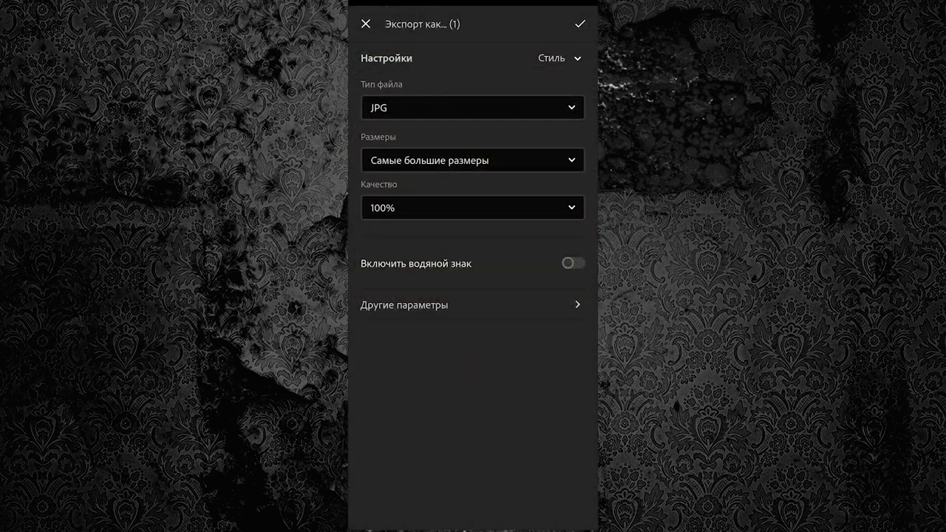
{"action": "left_click", "coordinate": [571, 107]}
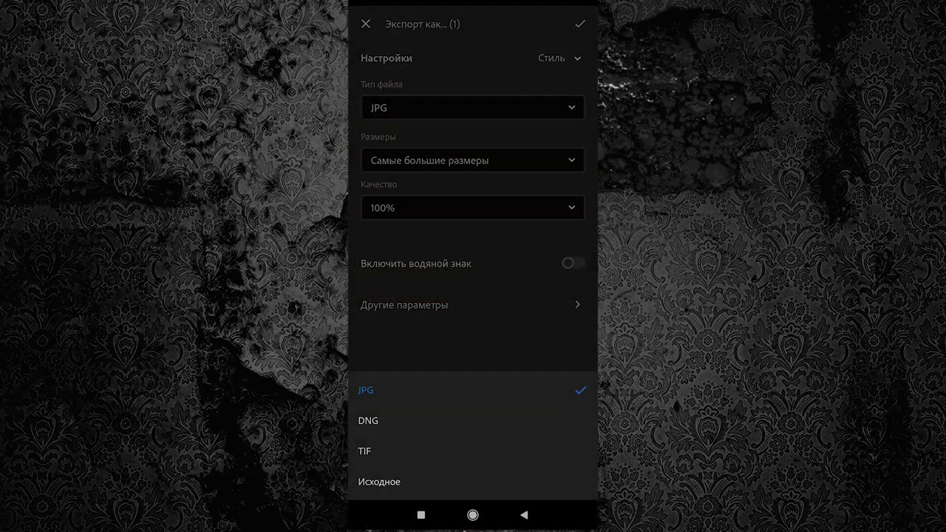
{"action": "left_click", "coordinate": [369, 390]}
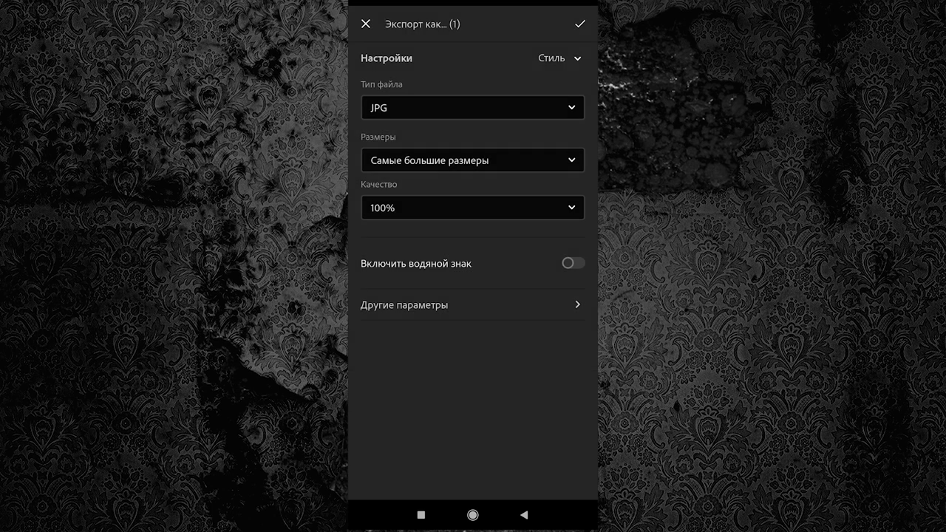
Set the export dimensions to custom (Настройка) with a long side of 1920 pixels
{"action": "left_click", "coordinate": [571, 159]}
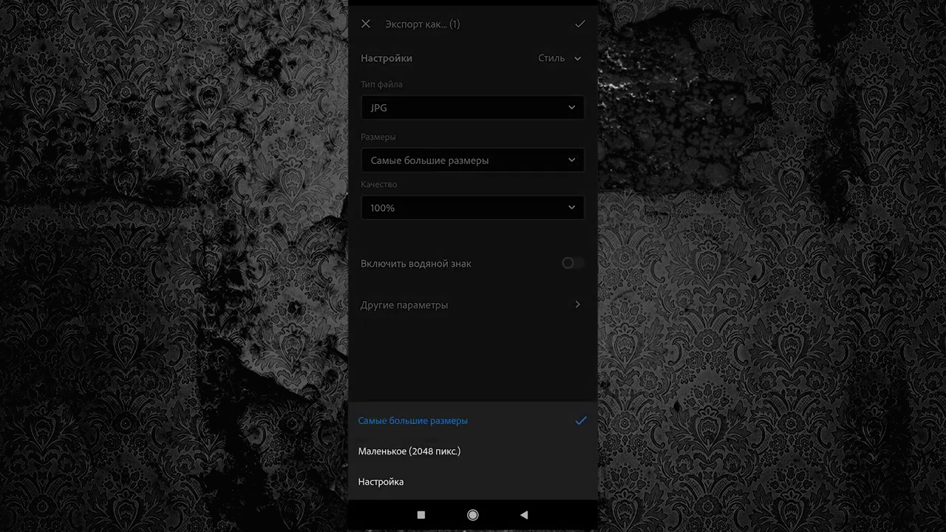
{"action": "left_click", "coordinate": [381, 481]}
{"action": "left_click", "coordinate": [453, 194]}
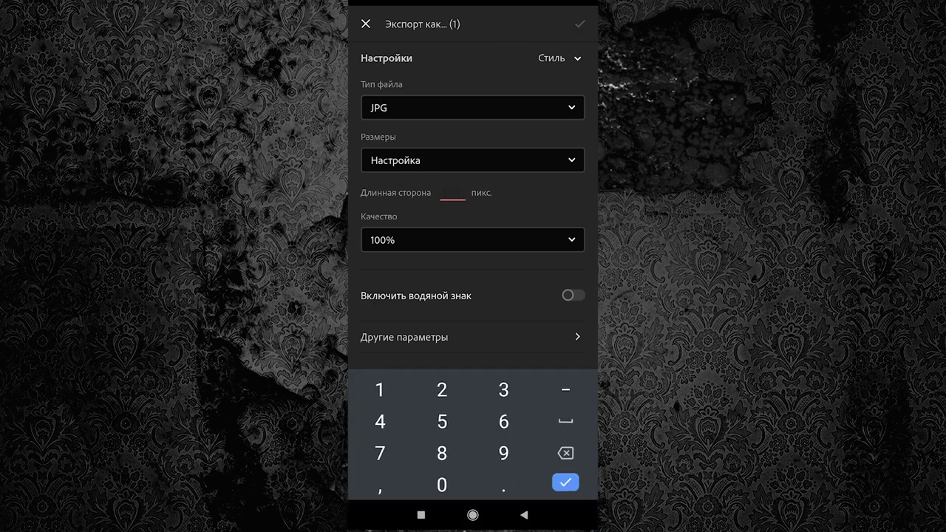
{"action": "type", "text": "1920"}
In the additional export parameters, set output sharpening to Screen (Экран) and open the choices for its amount
{"action": "left_click", "coordinate": [575, 336]}
{"action": "left_click", "coordinate": [570, 353]}
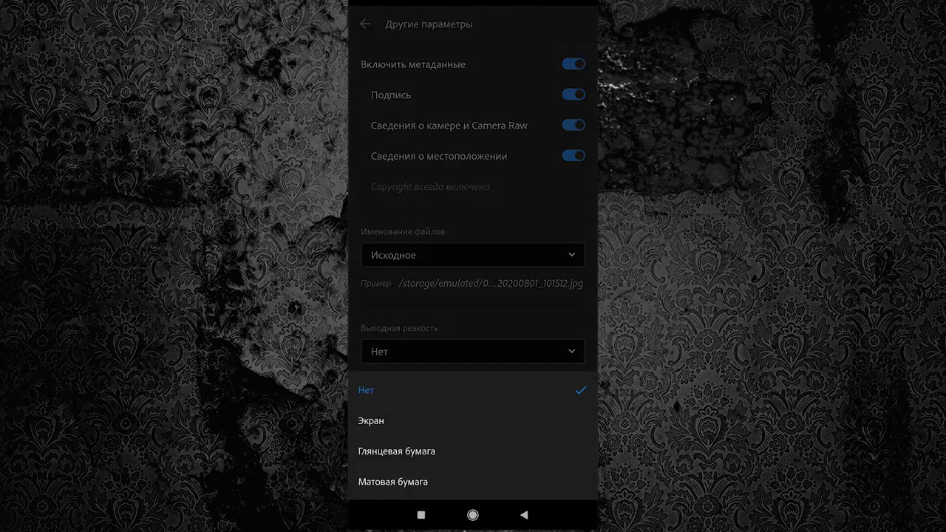
{"action": "left_click", "coordinate": [377, 421]}
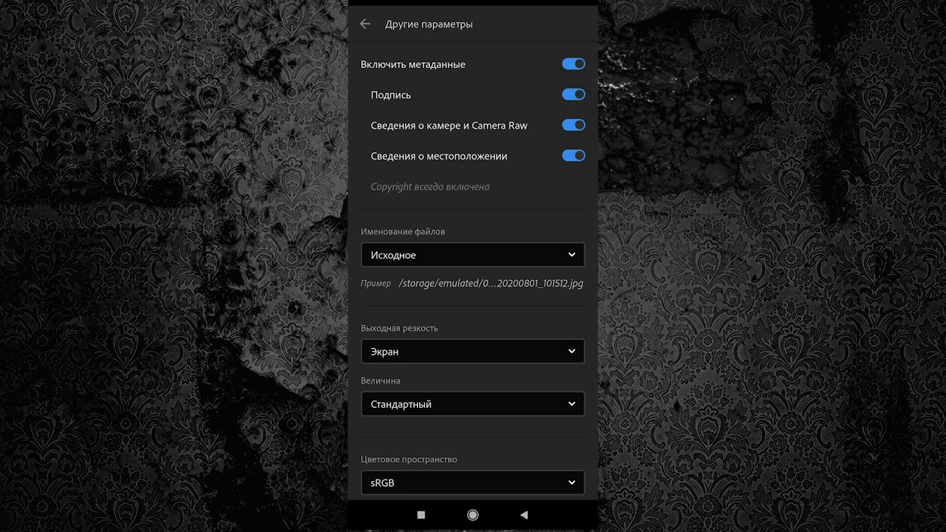
{"action": "left_click", "coordinate": [573, 403]}
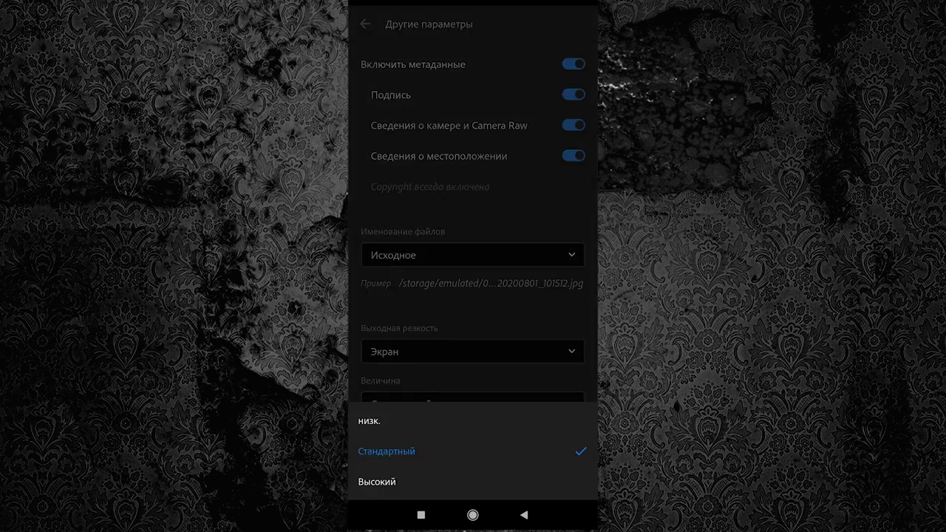